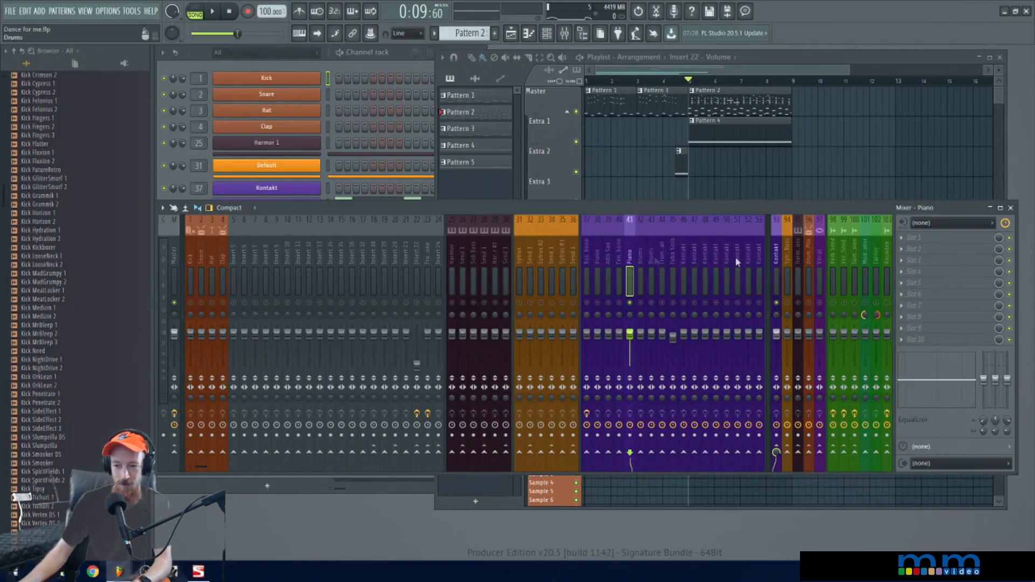
Load NUGEN SigMod into slot 4 of the Piano mixer track 41 and dismiss its about screen
{"action": "left_click", "coordinate": [925, 276]}
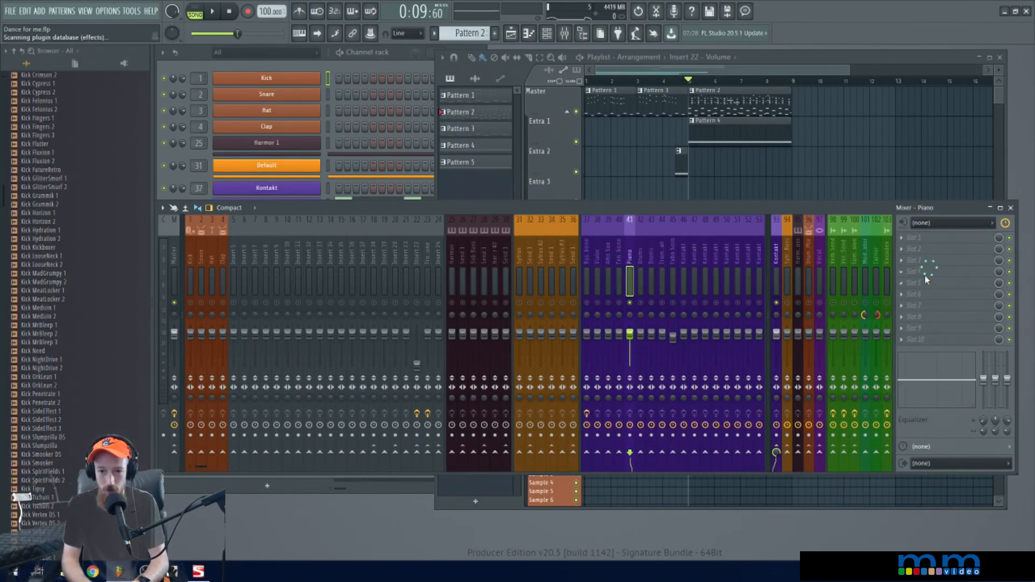
{"action": "type", "text": "sigmod"}
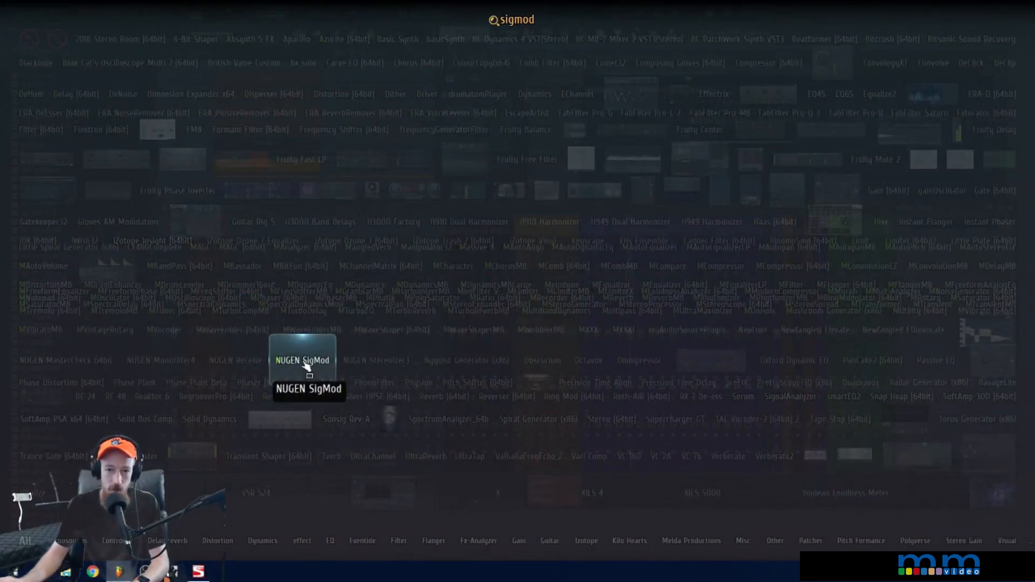
{"action": "left_click", "coordinate": [303, 360]}
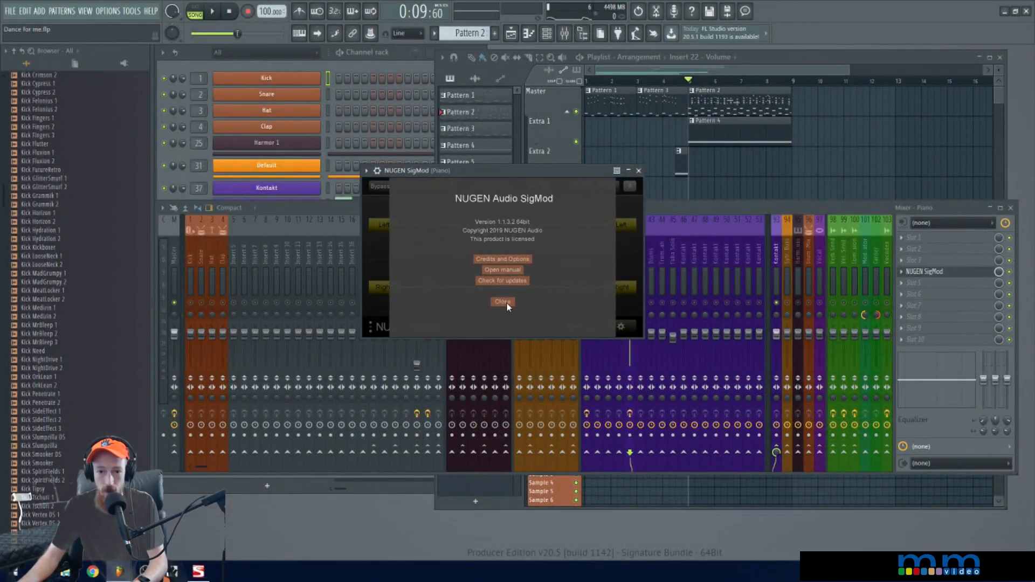
{"action": "left_click", "coordinate": [506, 302]}
{"action": "left_click_drag", "start_coordinate": [497, 167], "coordinate": [497, 156]}
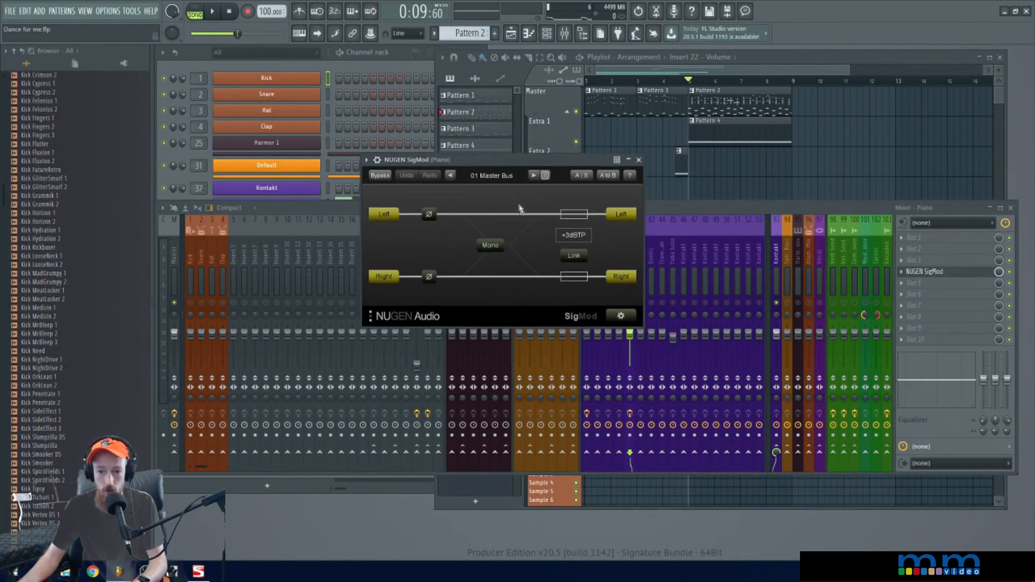
Remove the Phase, Mono and Protect modules from the SigMod signal chain
{"action": "left_click", "coordinate": [617, 317]}
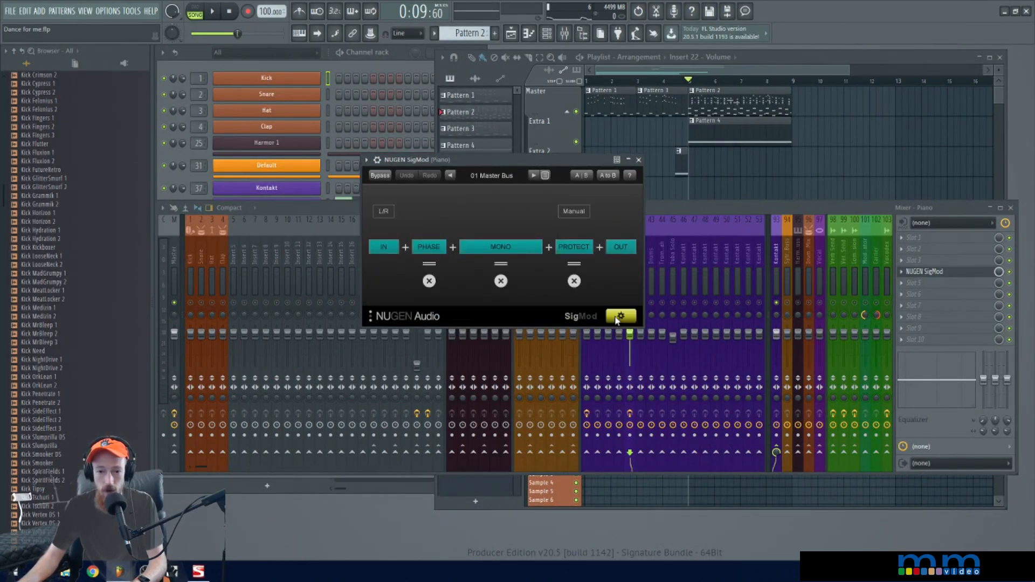
{"action": "left_click", "coordinate": [430, 280]}
{"action": "left_click", "coordinate": [449, 281]}
{"action": "left_click", "coordinate": [495, 281]}
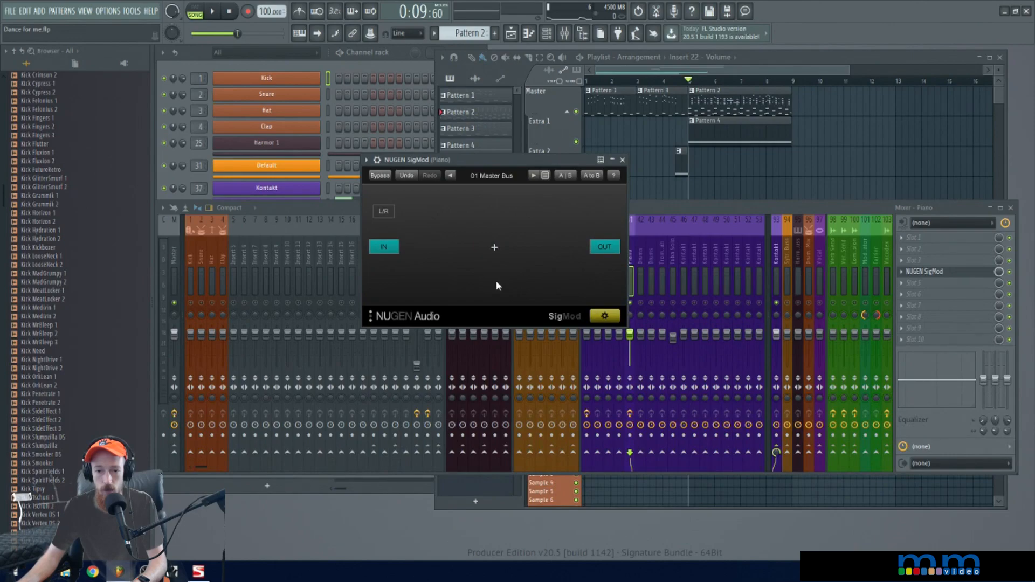
Insert a Crossover module into the empty SigMod chain, show its controls, and move the plugin clear of the mixer inserts
{"action": "left_click", "coordinate": [494, 248]}
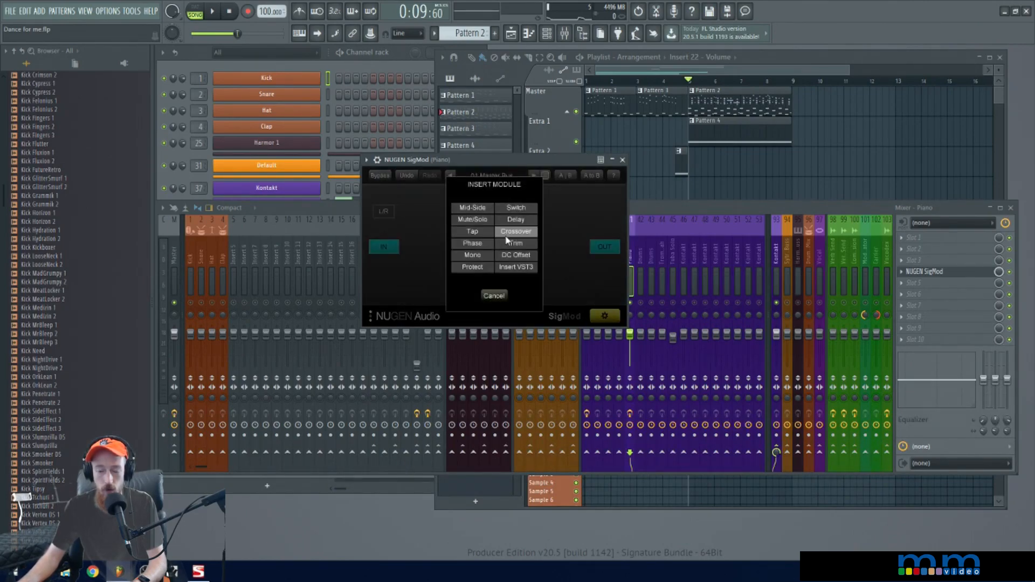
{"action": "left_click", "coordinate": [509, 233]}
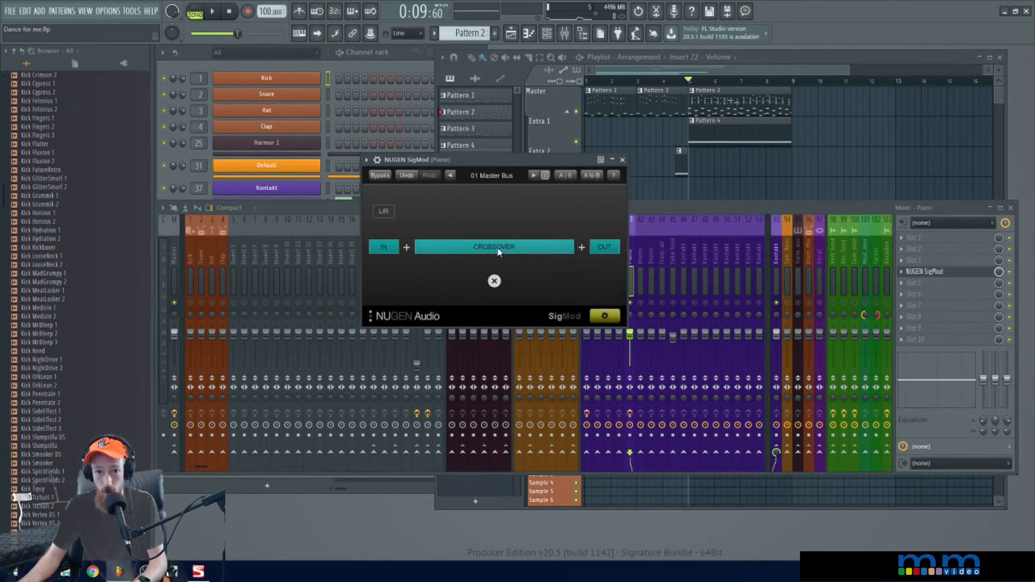
{"action": "left_click", "coordinate": [499, 252]}
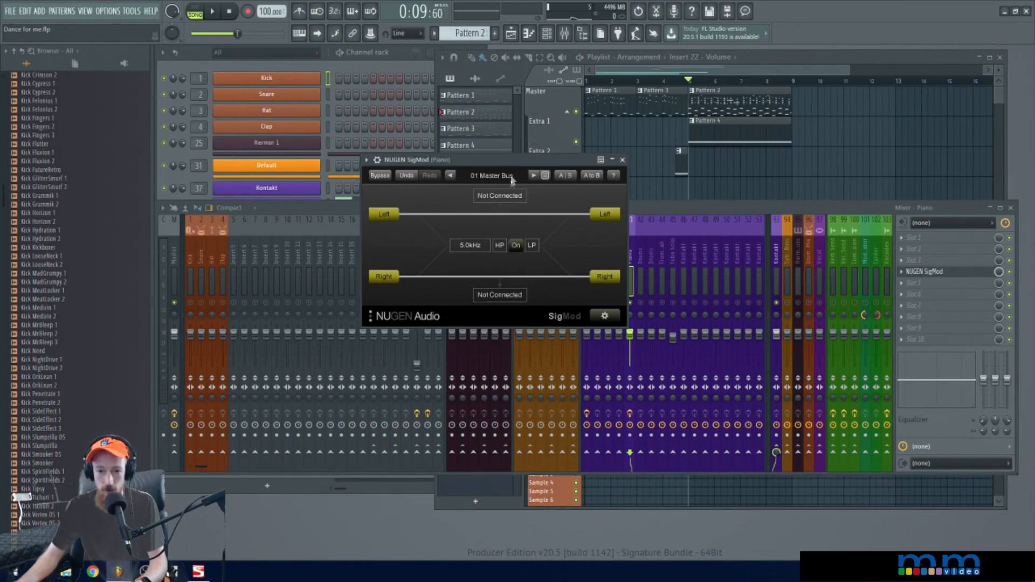
{"action": "left_click_drag", "start_coordinate": [517, 163], "coordinate": [647, 99]}
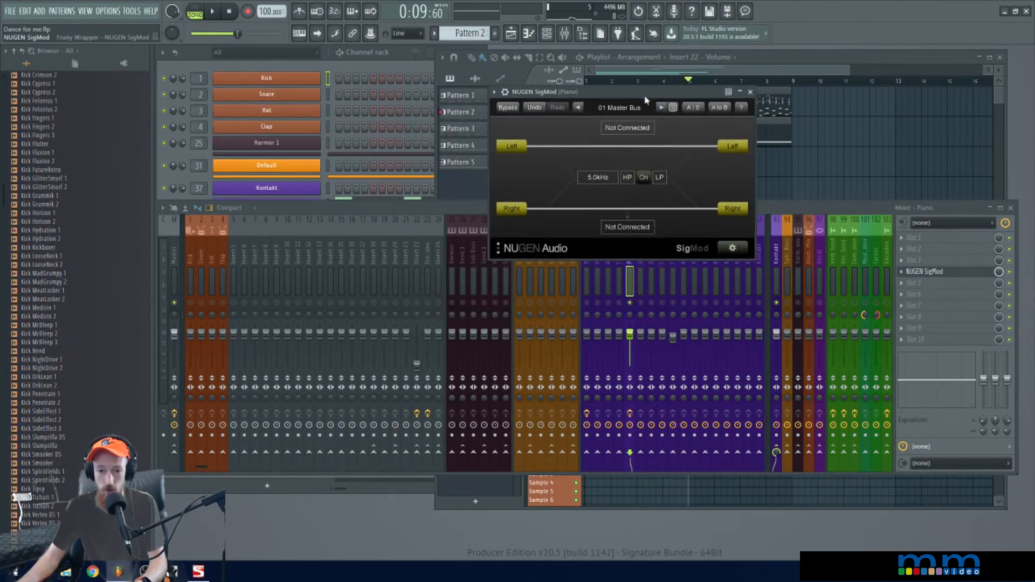
Rename mixer insert 21 as Piano
{"action": "left_click", "coordinate": [408, 262]}
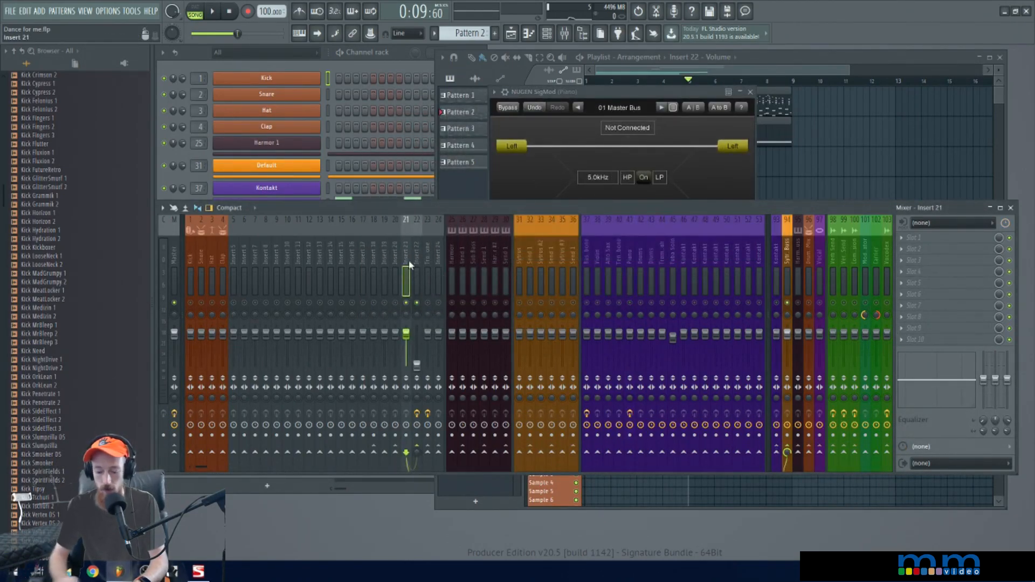
{"action": "double_click", "coordinate": [409, 263]}
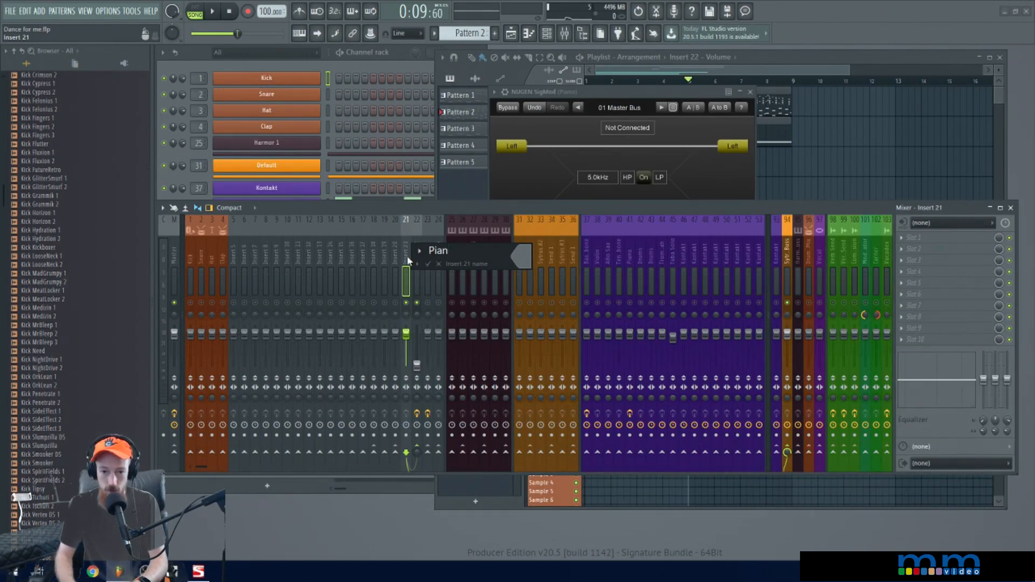
{"action": "key", "text": "Return"}
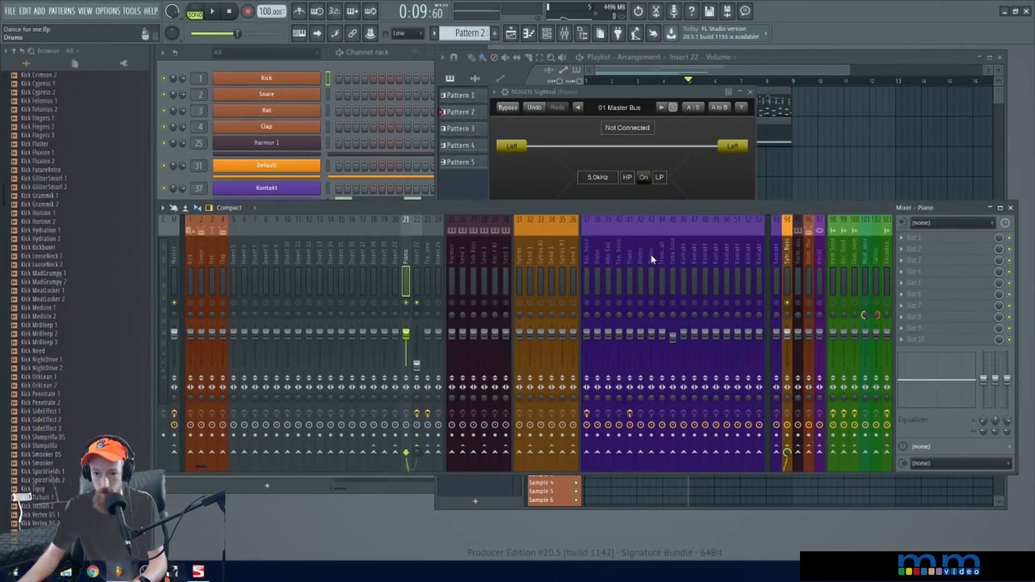
Load NUGEN Receive into slot 2 of the new Piano track on insert 21
{"action": "left_click", "coordinate": [631, 263]}
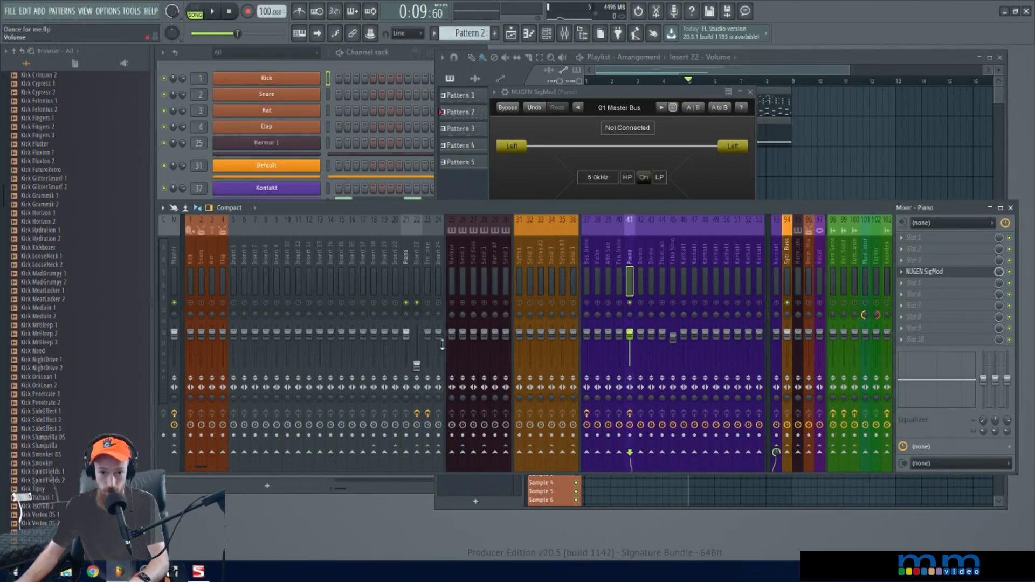
{"action": "left_click", "coordinate": [406, 258]}
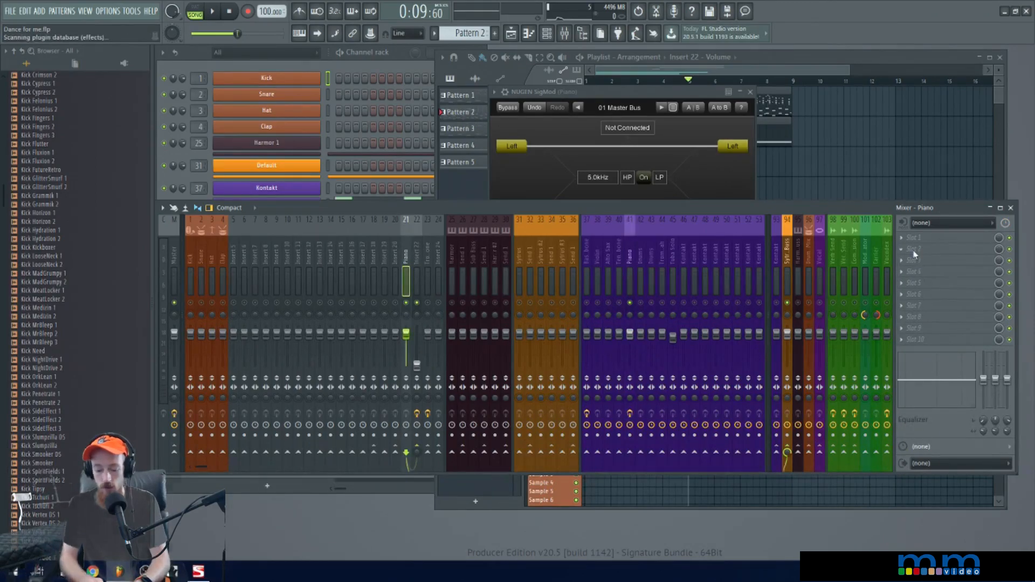
{"action": "left_click", "coordinate": [915, 252]}
{"action": "type", "text": "Nuig"}
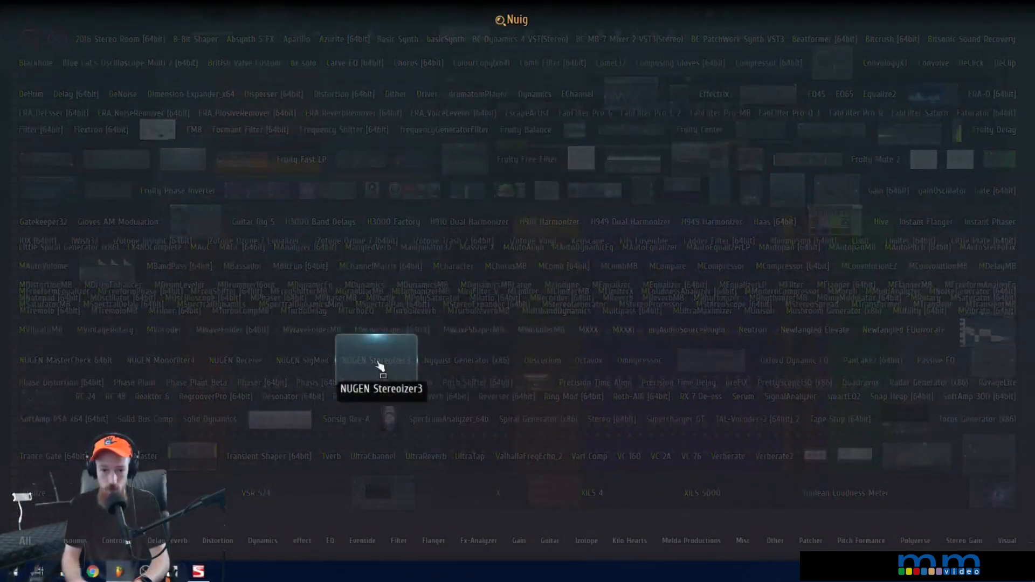
{"action": "key", "text": "BackSpace"}
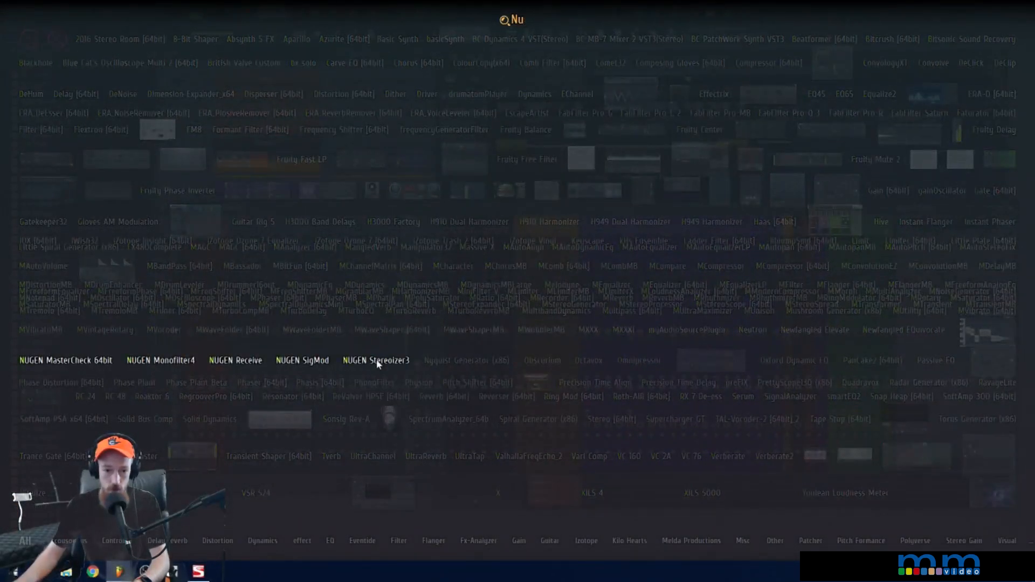
{"action": "left_click", "coordinate": [227, 363]}
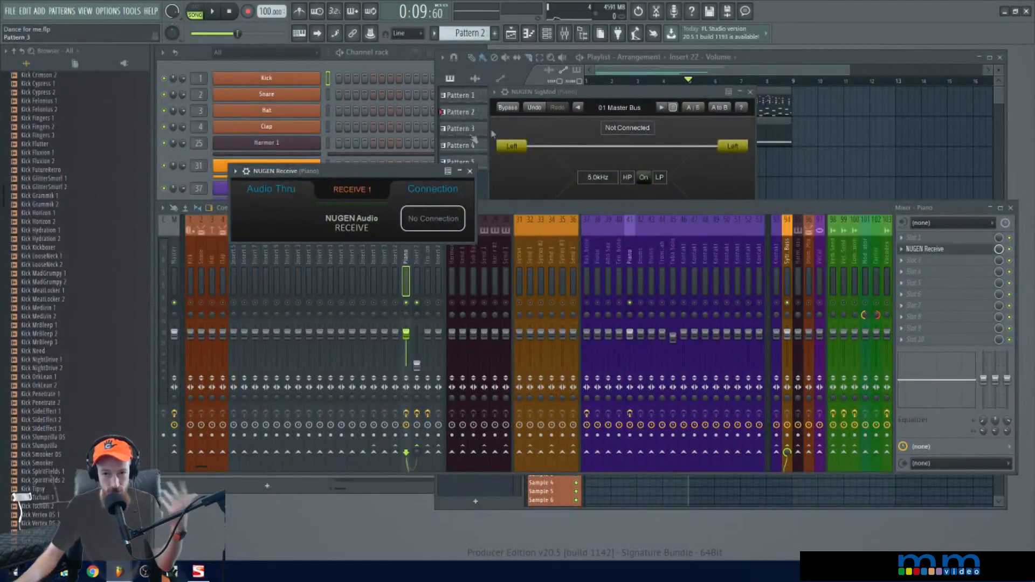
Rename the NUGEN Receive instance as Piano High, with the SigMod window moved beside it
{"action": "left_click_drag", "start_coordinate": [612, 93], "coordinate": [642, 92]}
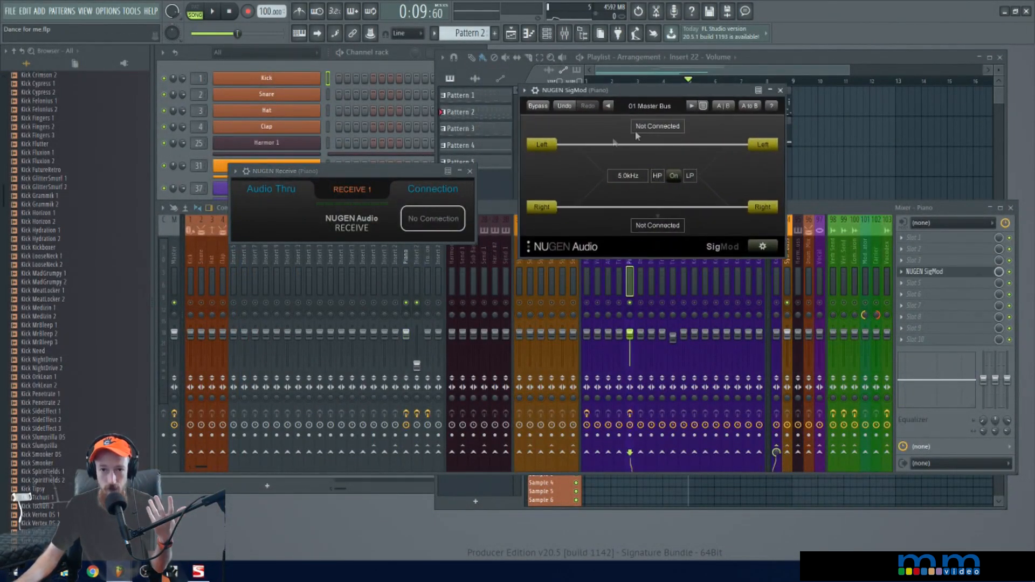
{"action": "left_click", "coordinate": [673, 177]}
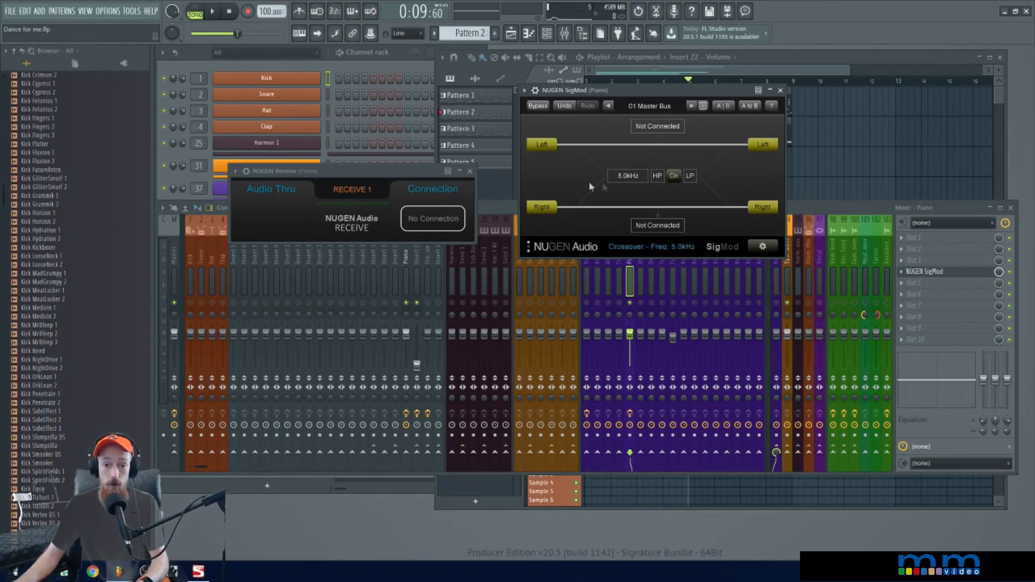
{"action": "left_click", "coordinate": [425, 218]}
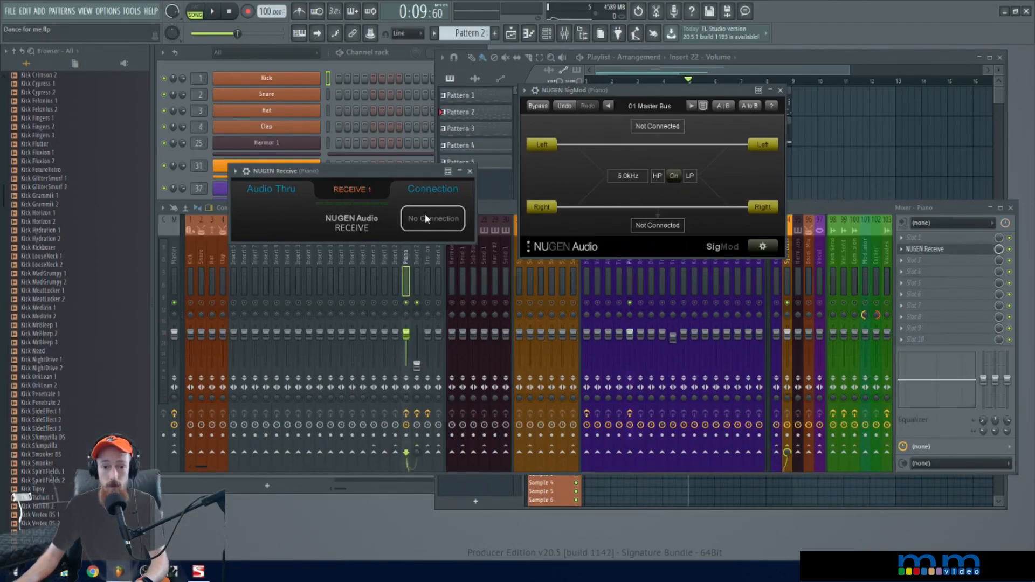
{"action": "left_click", "coordinate": [343, 188]}
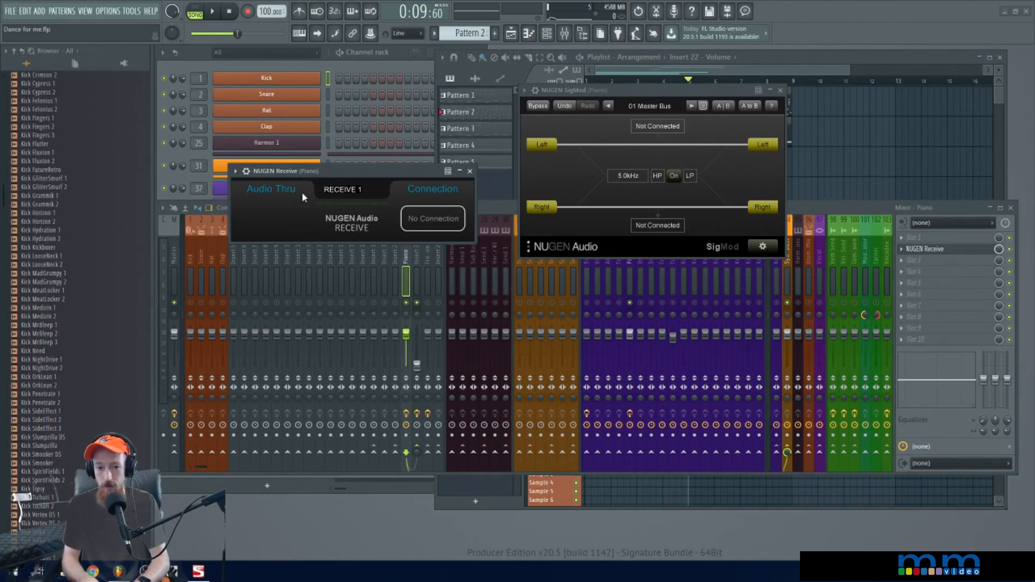
{"action": "type", "text": "Piano "}
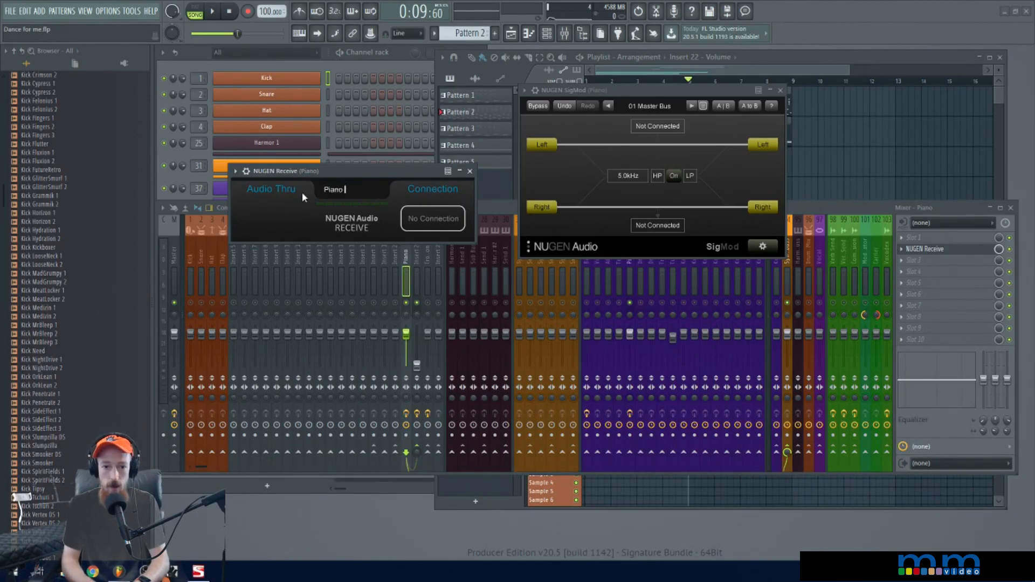
{"action": "type", "text": "High"}
{"action": "key", "text": "Return"}
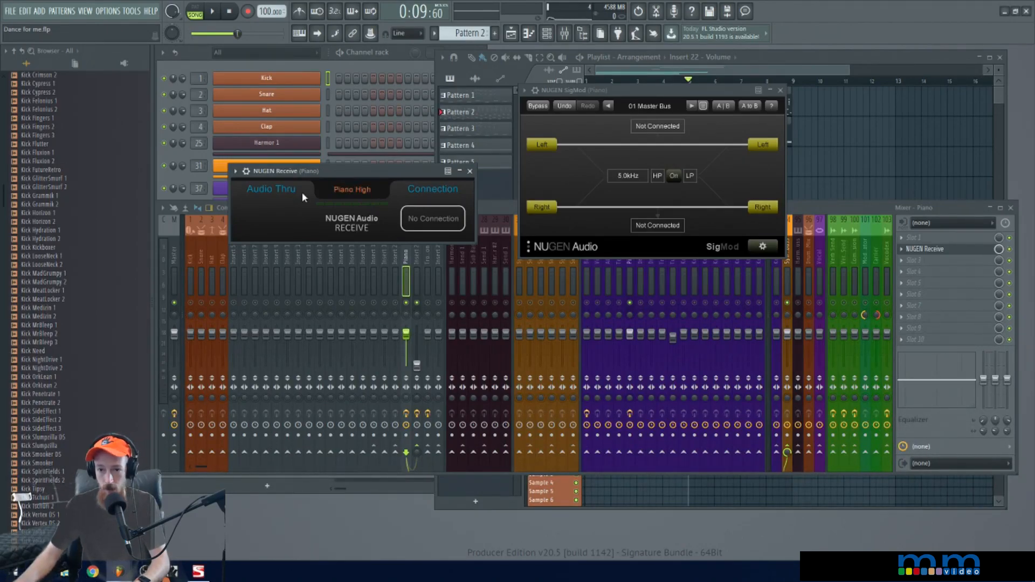
Connect the SigMod crossover output to the Piano High receiver
{"action": "left_click", "coordinate": [672, 129]}
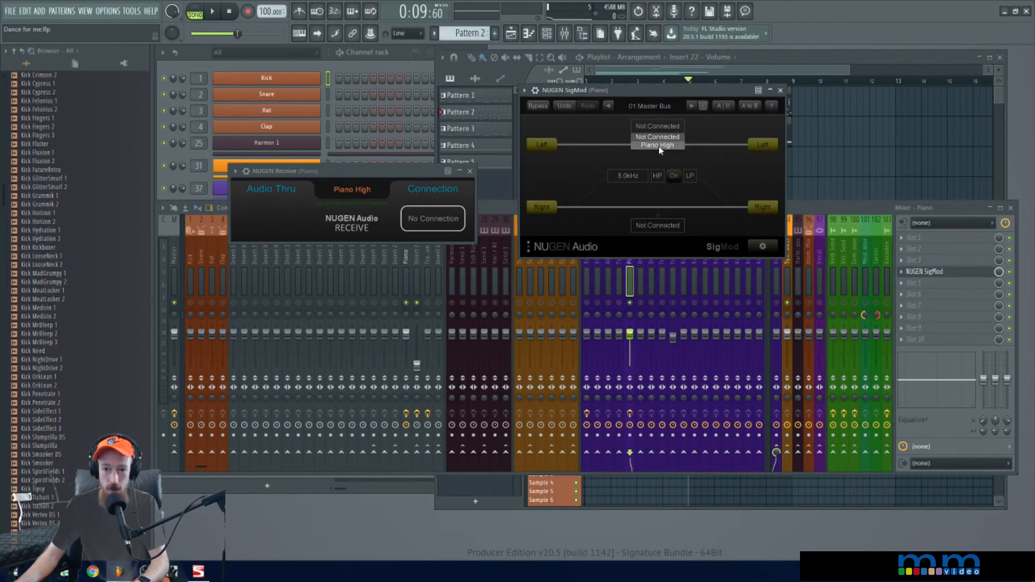
{"action": "left_click", "coordinate": [658, 146]}
{"action": "left_click", "coordinate": [370, 193]}
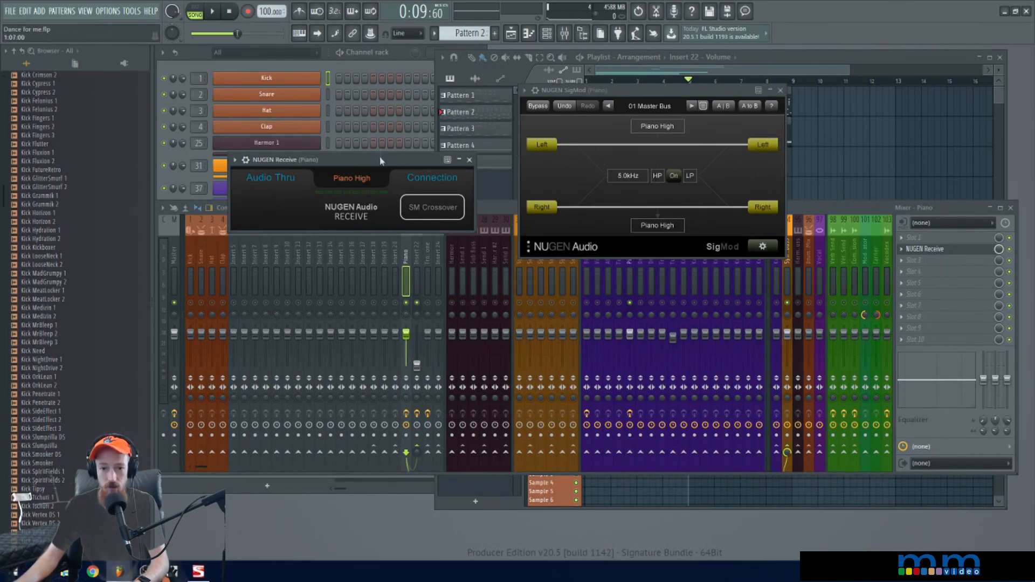
Mute mixer insert 22 and unmute the Kontakt bus on track 93
{"action": "left_click", "coordinate": [417, 302]}
{"action": "left_click", "coordinate": [776, 303]}
{"action": "left_click", "coordinate": [789, 304]}
{"action": "left_click", "coordinate": [788, 305]}
Switch on the SigMod crossover that feeds Piano High
{"action": "left_click", "coordinate": [665, 91]}
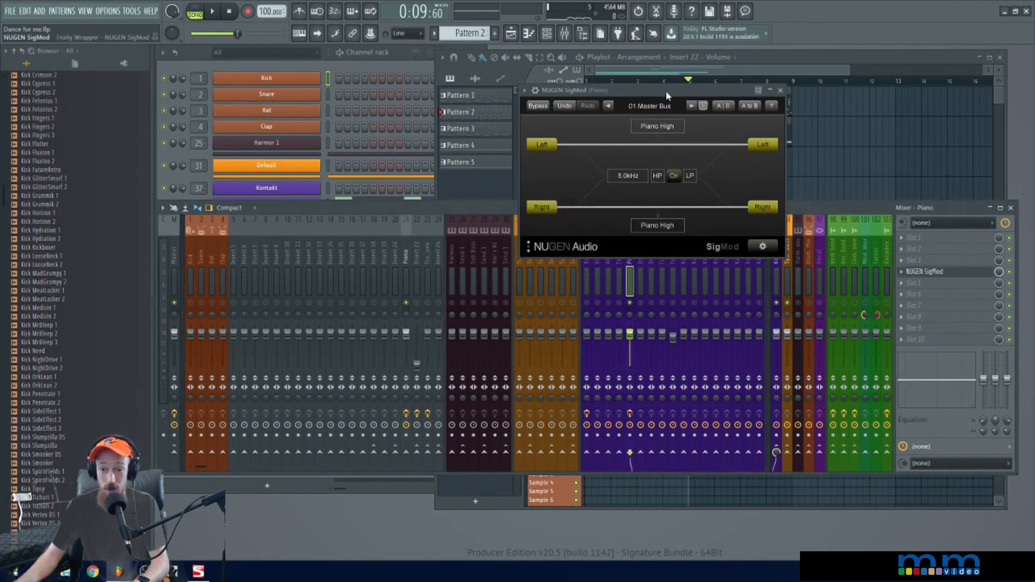
{"action": "left_click", "coordinate": [673, 170]}
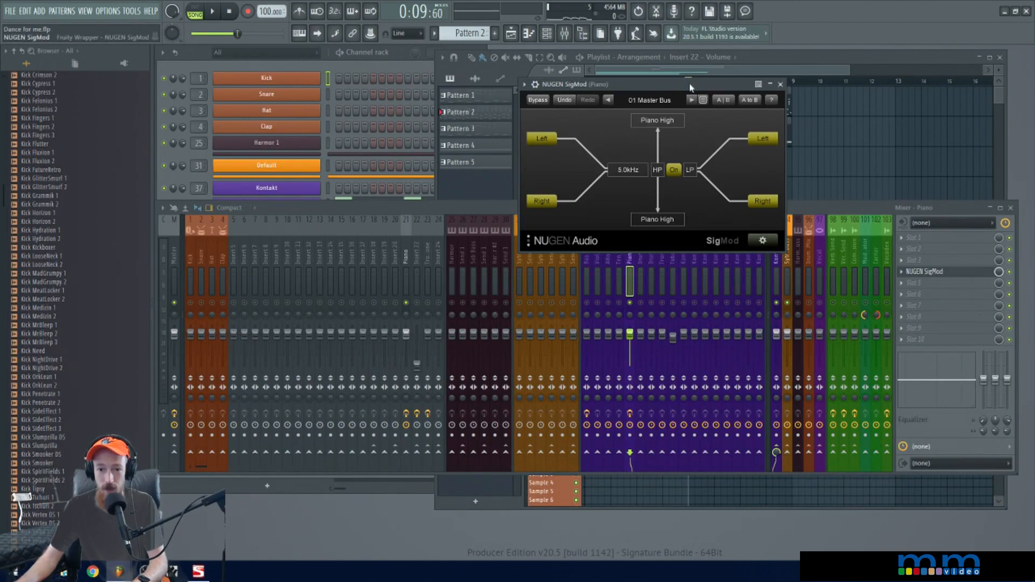
{"action": "left_click_drag", "start_coordinate": [690, 86], "coordinate": [692, 84]}
Play the song to compare the received signal on insert 21 with the original Piano track 41 soloed
{"action": "left_click", "coordinate": [409, 258]}
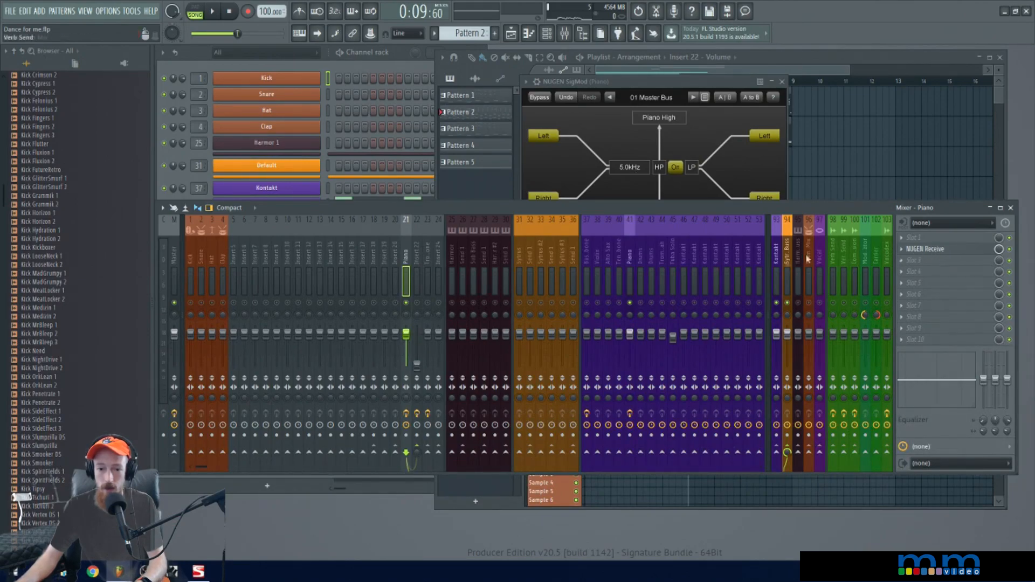
{"action": "key", "text": "space"}
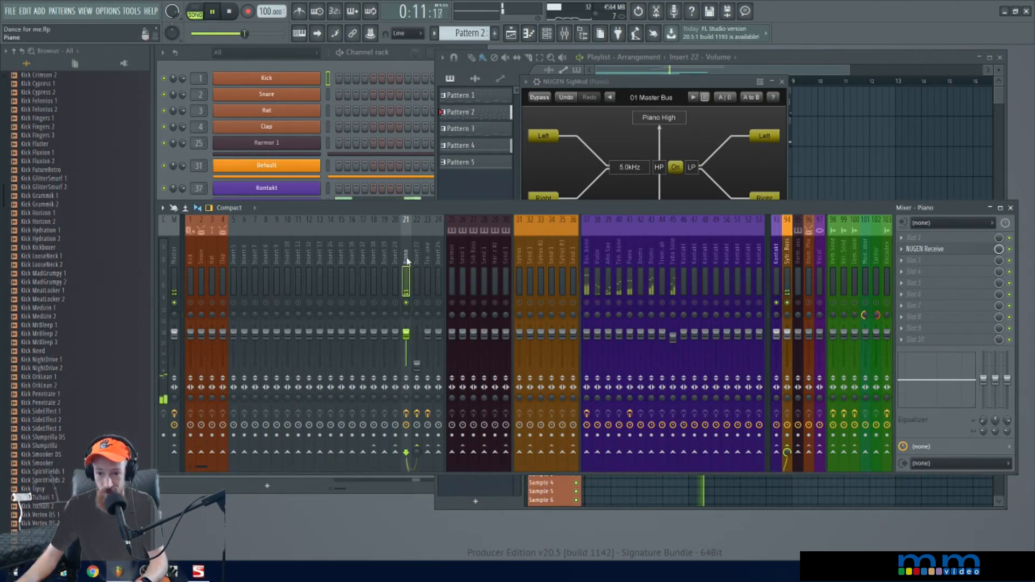
{"action": "key", "text": "space"}
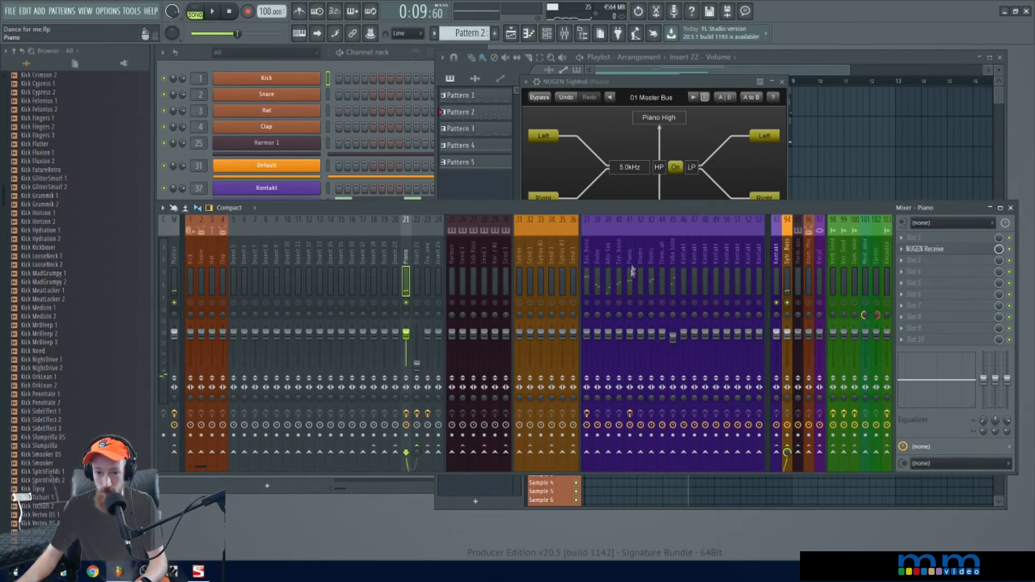
{"action": "left_click", "coordinate": [634, 307]}
{"action": "key", "text": "space"}
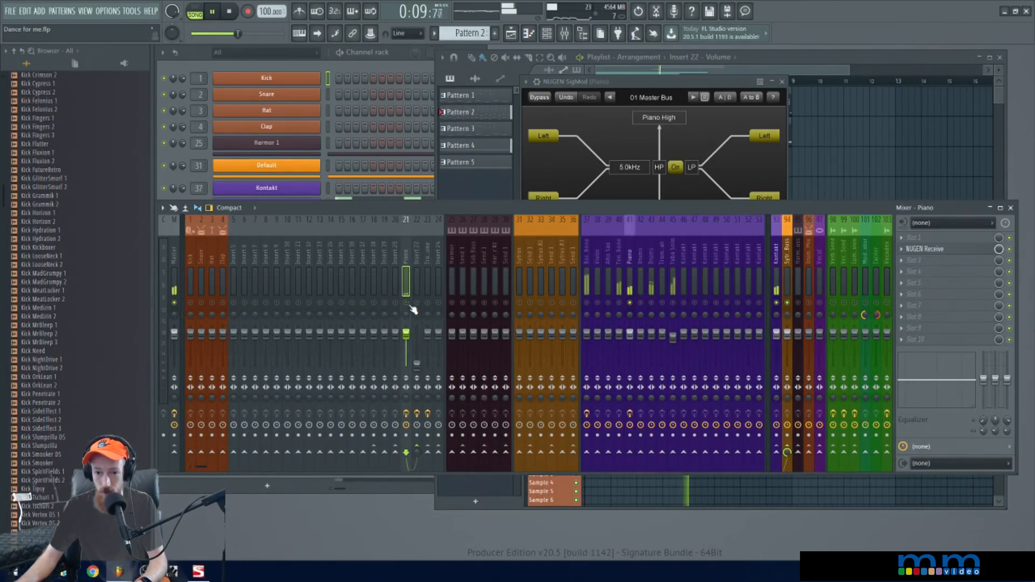
{"action": "key", "text": "space"}
Lower the SigMod crossover frequency to 303.7 Hz and audition the split
{"action": "key", "text": "space"}
{"action": "key", "text": "space"}
{"action": "left_click_drag", "start_coordinate": [626, 171], "coordinate": [622, 208]}
{"action": "key", "text": "space"}
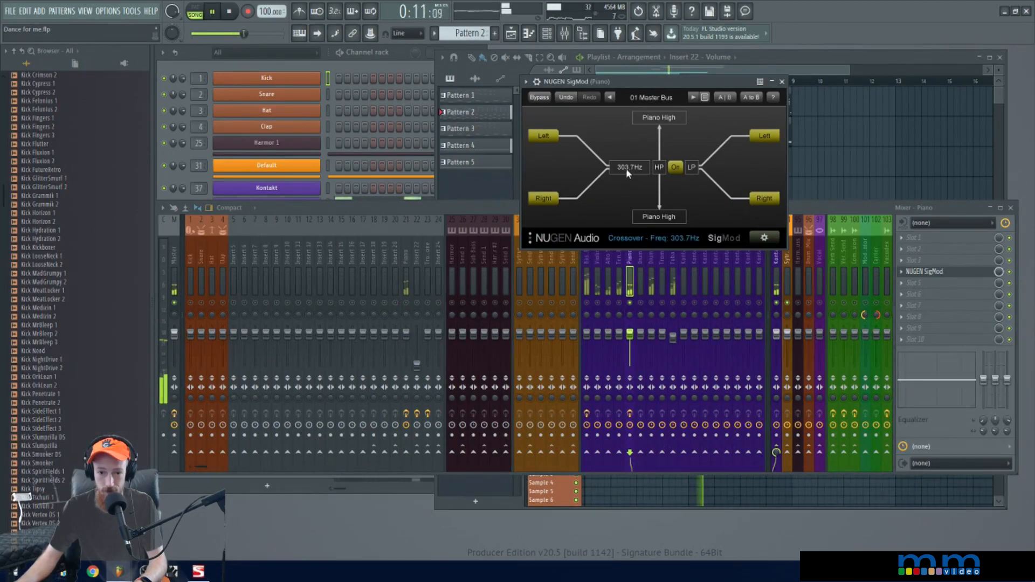
{"action": "key", "text": "space"}
Raise the SigMod crossover frequency to about 679.5 Hz during playback
{"action": "left_click", "coordinate": [483, 316]}
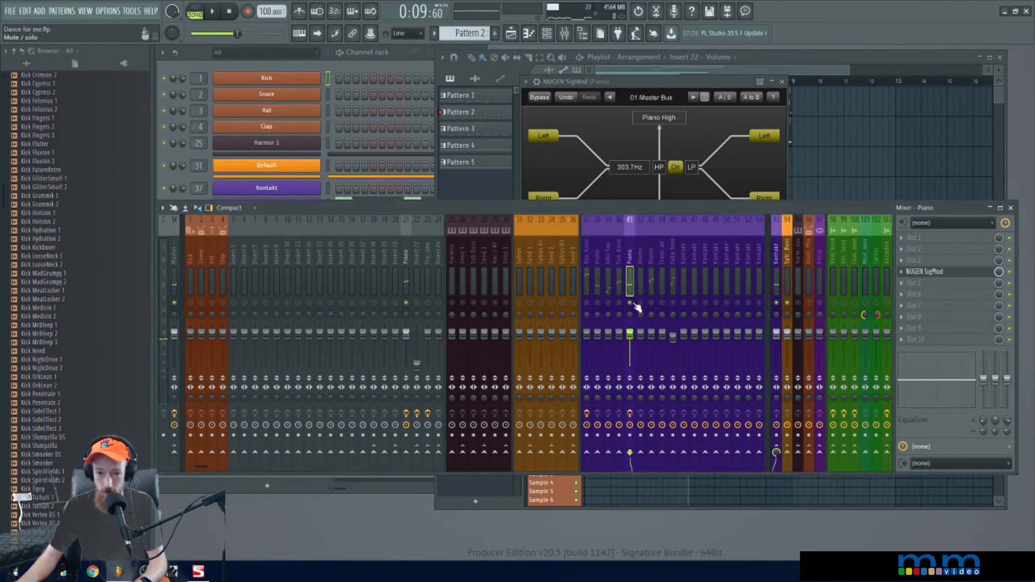
{"action": "key", "text": "space"}
{"action": "left_click", "coordinate": [627, 167]}
{"action": "left_click_drag", "start_coordinate": [626, 167], "coordinate": [630, 155]}
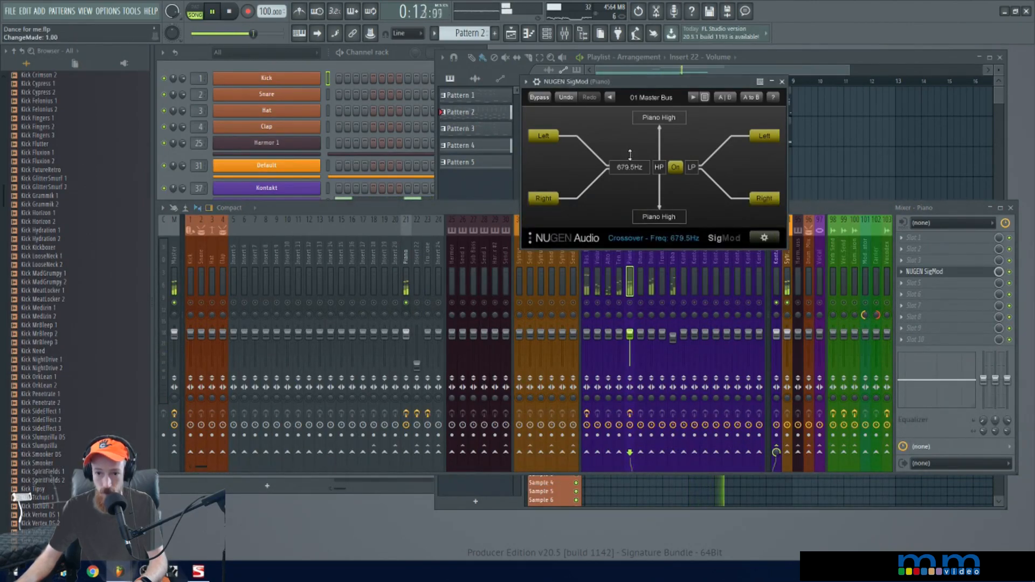
Swap the SigMod crossover to send the low-pass band to Piano High, audition it, and switch back to high-pass
{"action": "key", "text": "space"}
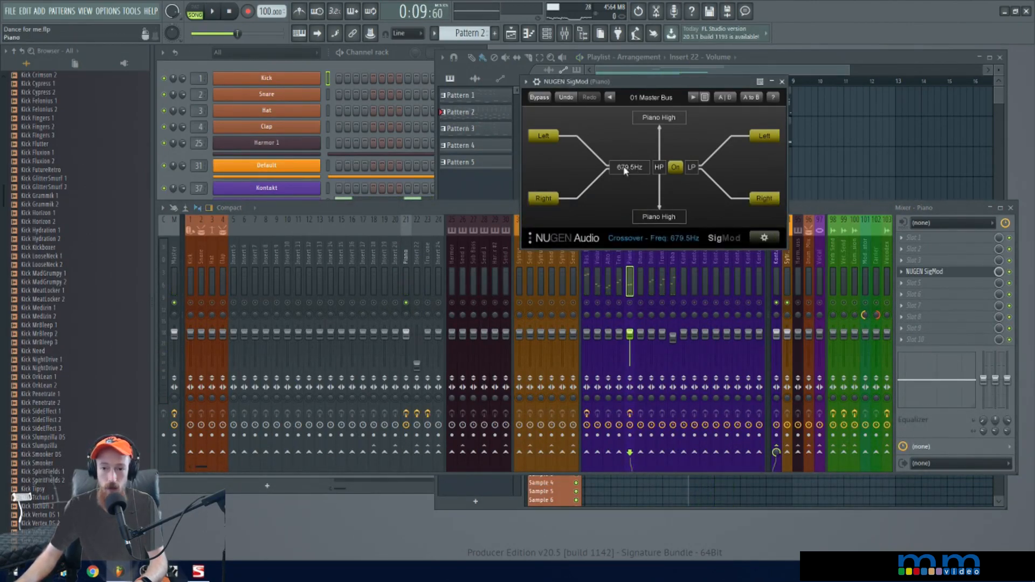
{"action": "left_click", "coordinate": [659, 167]}
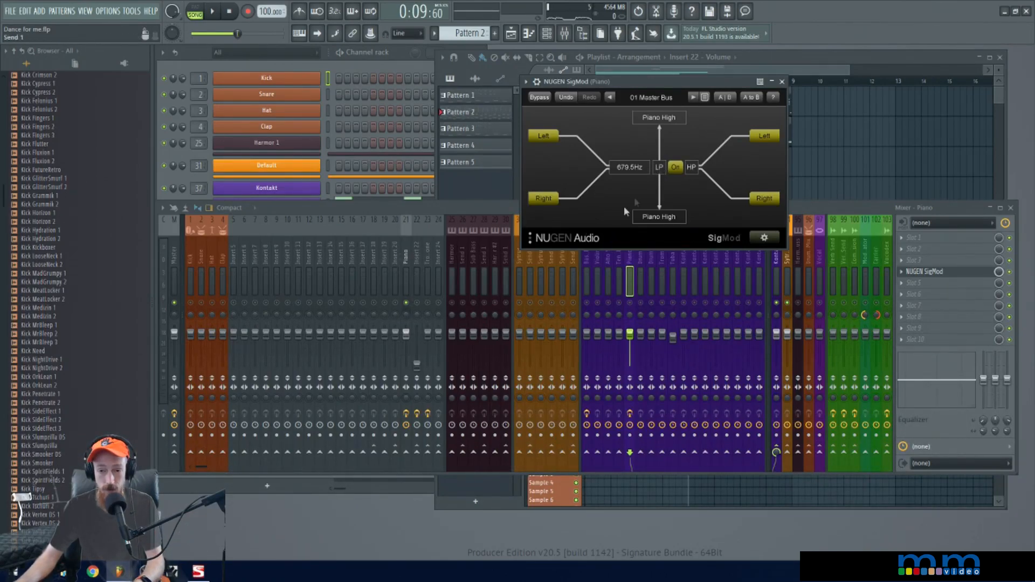
{"action": "key", "text": "space"}
{"action": "key", "text": "space"}
{"action": "left_click", "coordinate": [676, 168]}
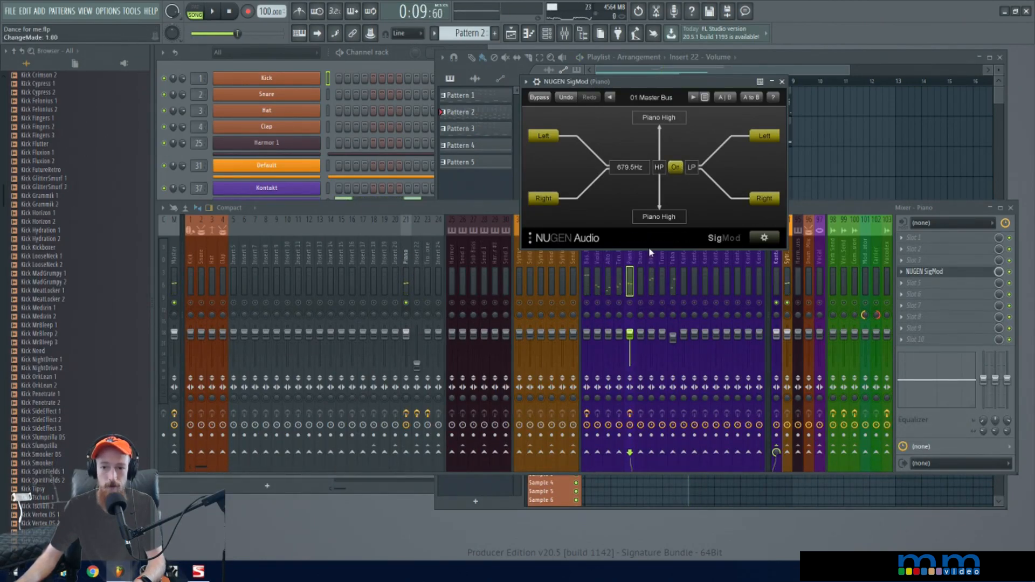
{"action": "key", "text": "space"}
{"action": "key", "text": "space"}
Add Fruity Reeverb 2 to slot 5 of the Piano receive track, insert 21, and audition that track soloed
{"action": "left_click", "coordinate": [634, 305]}
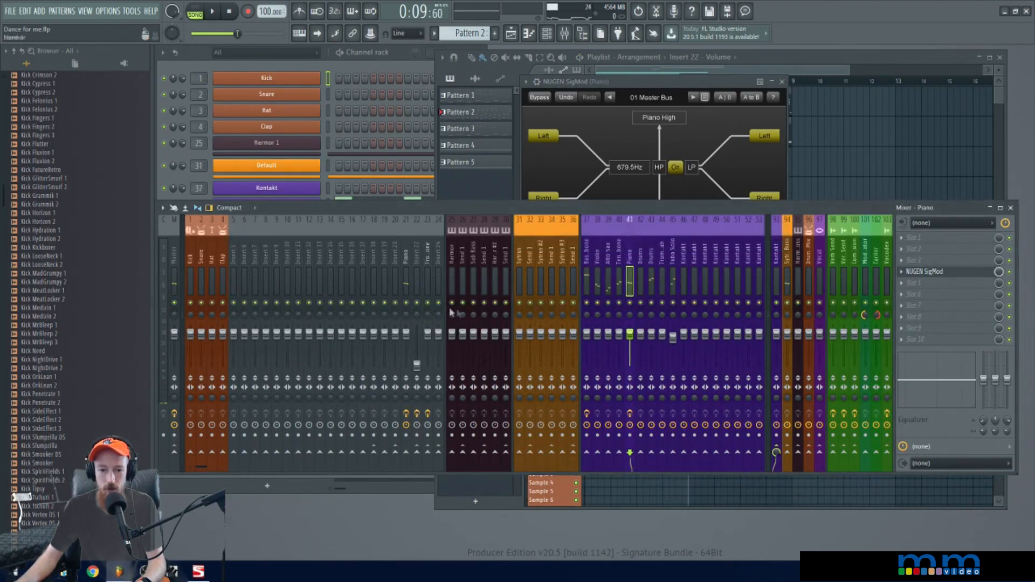
{"action": "left_click", "coordinate": [407, 285]}
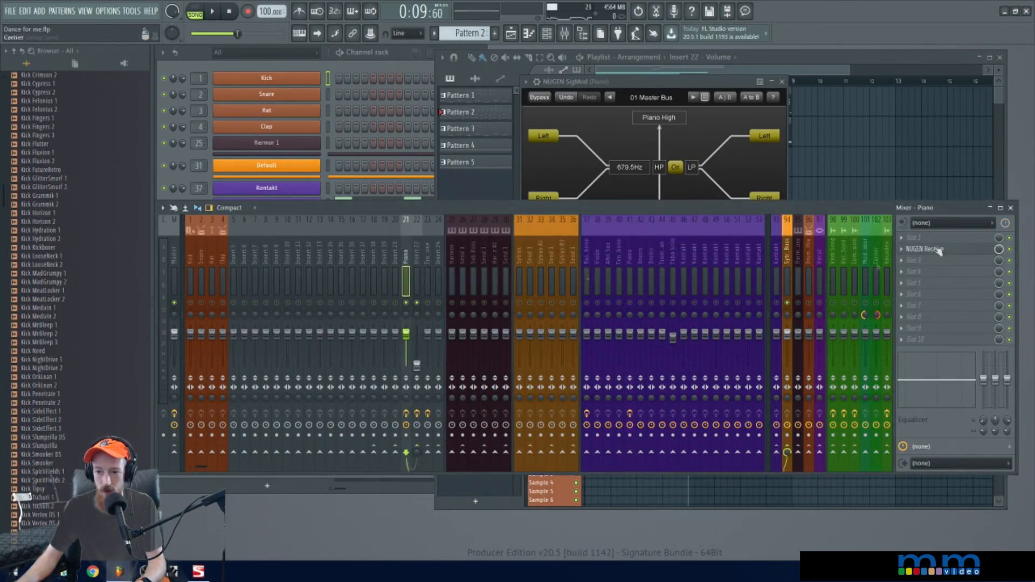
{"action": "middle_click", "coordinate": [933, 285]}
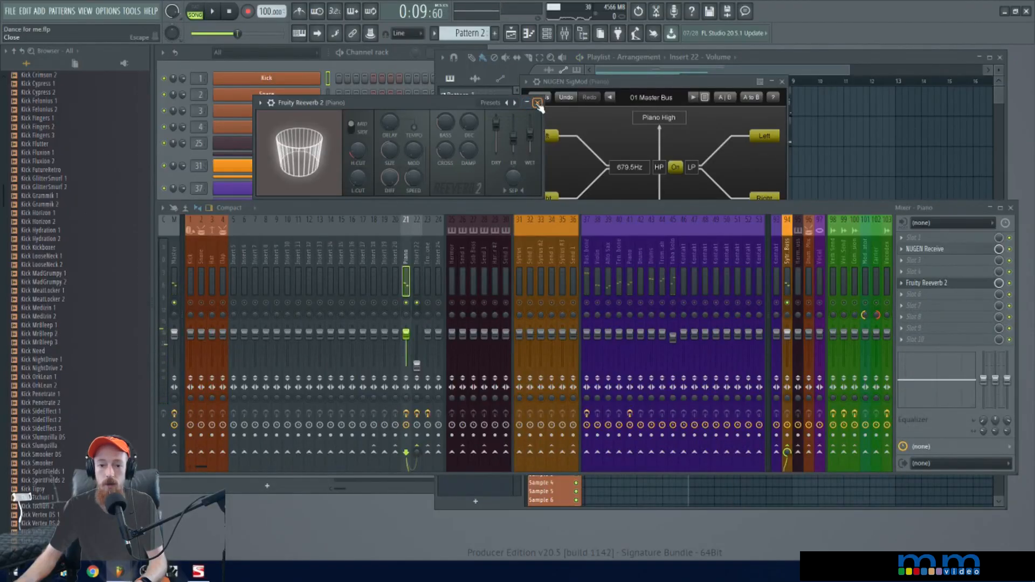
{"action": "left_click", "coordinate": [537, 103]}
{"action": "key", "text": "space"}
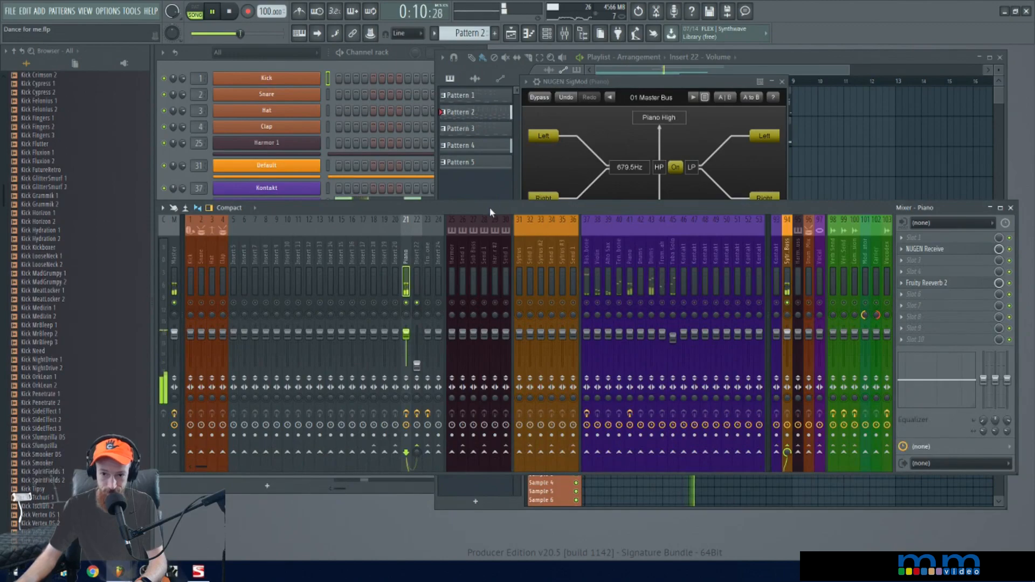
{"action": "key", "text": "space"}
Unmute the original Piano track 41 alongside insert 21 and play both bands together
{"action": "left_click", "coordinate": [628, 301]}
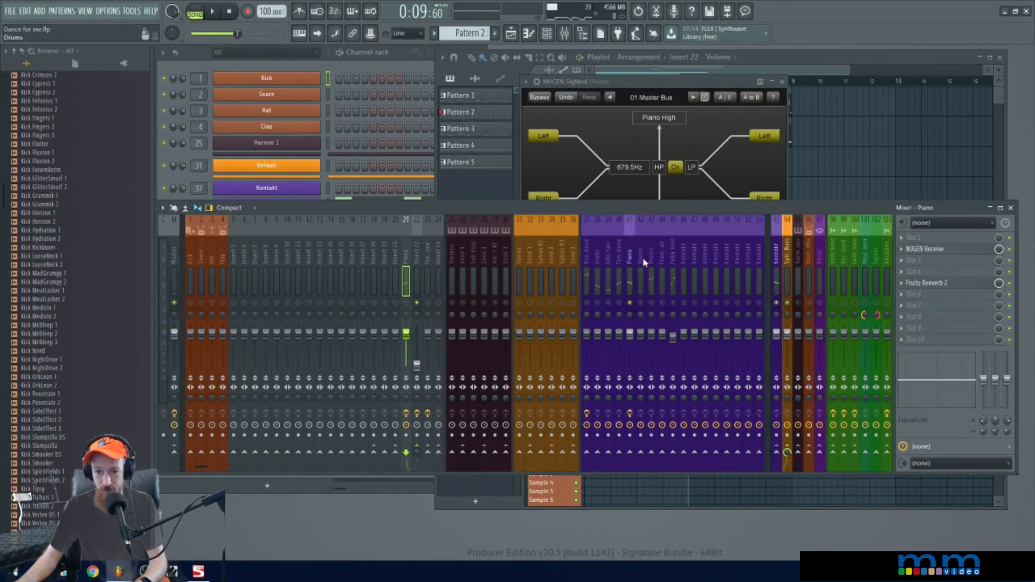
{"action": "key", "text": "space"}
{"action": "key", "text": "space"}
{"action": "key", "text": "space"}
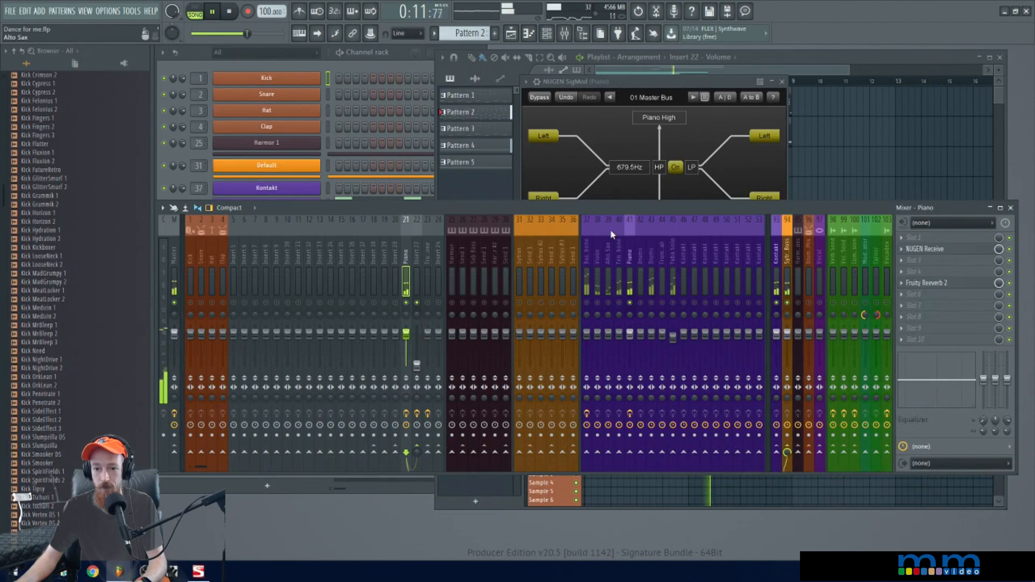
Raise the SigMod crossover frequency to 2.0 kHz and audition the split with the reverb on the high band
{"action": "left_click_drag", "start_coordinate": [659, 77], "coordinate": [684, 71]}
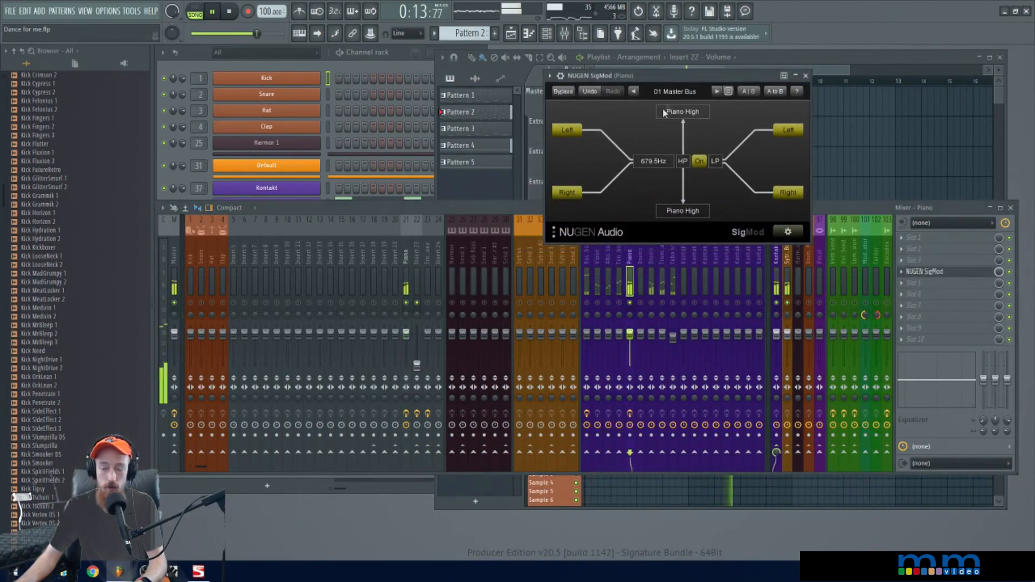
{"action": "key", "text": "space"}
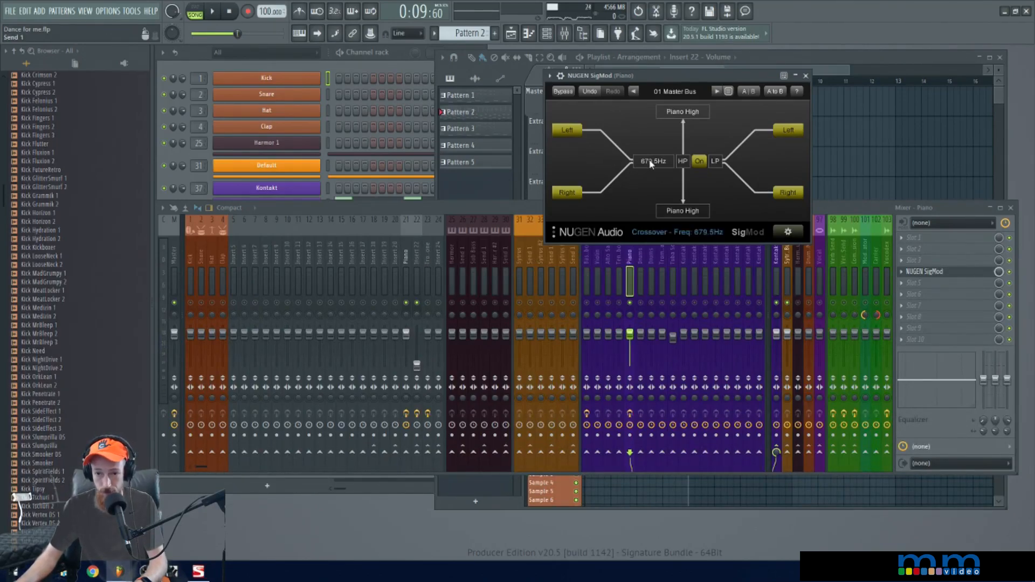
{"action": "key", "text": "space"}
{"action": "left_click_drag", "start_coordinate": [648, 162], "coordinate": [651, 147]}
{"action": "key", "text": "space"}
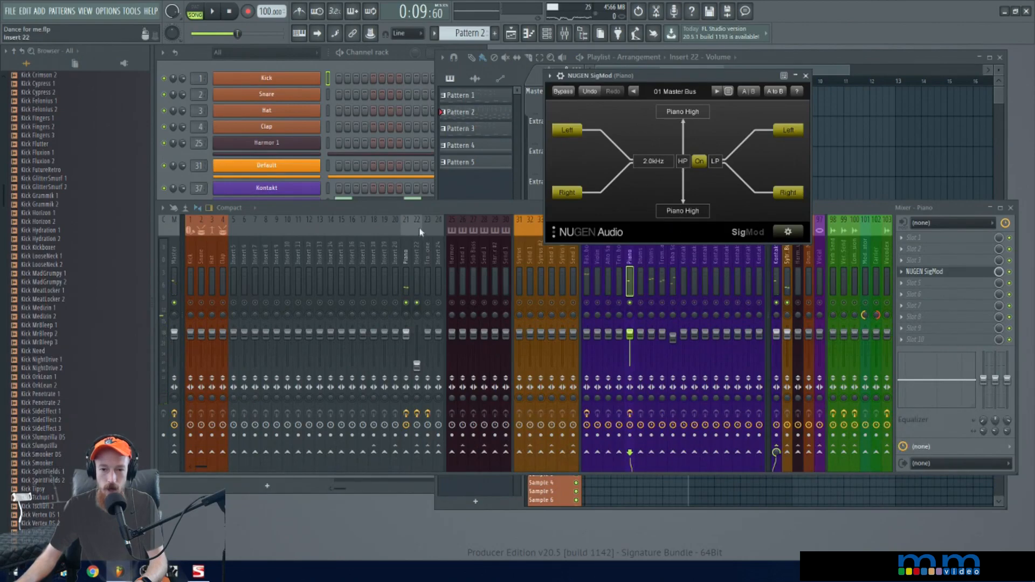
Unmute all mixer tracks, play the full mix, and close the SigMod window
{"action": "left_click", "coordinate": [437, 211]}
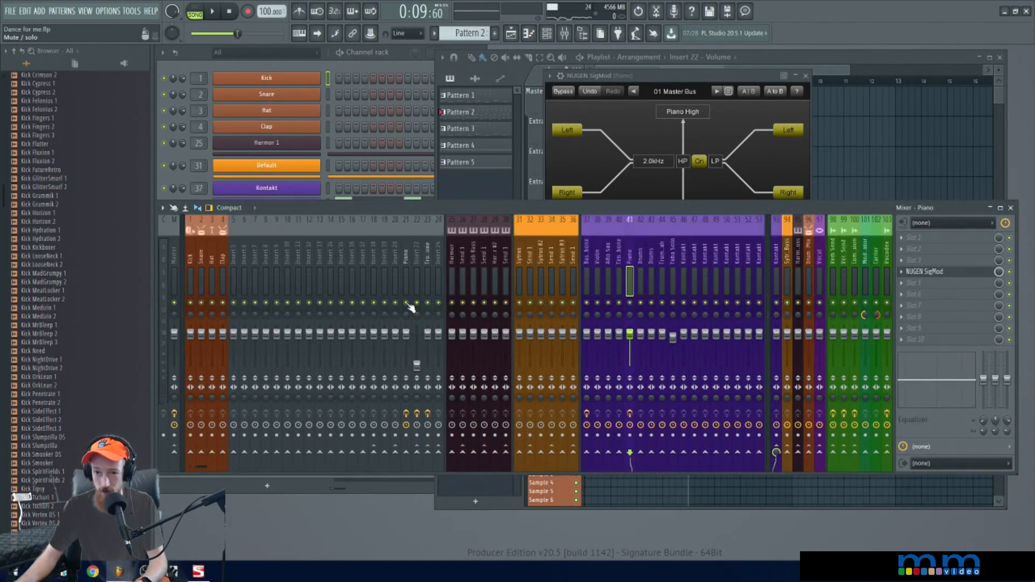
{"action": "left_click_drag", "start_coordinate": [726, 73], "coordinate": [692, 66]}
{"action": "key", "text": "space"}
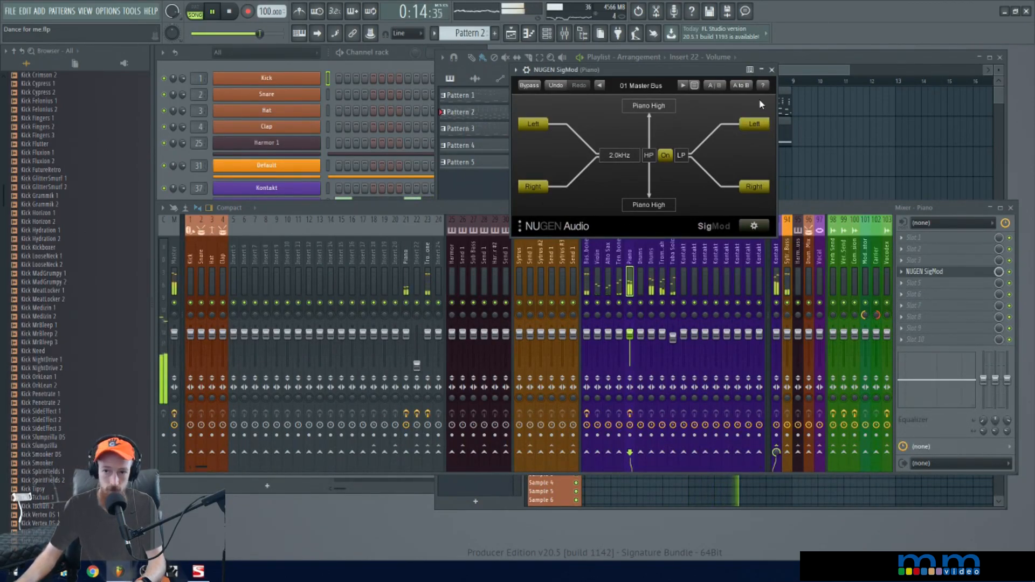
{"action": "left_click", "coordinate": [771, 70]}
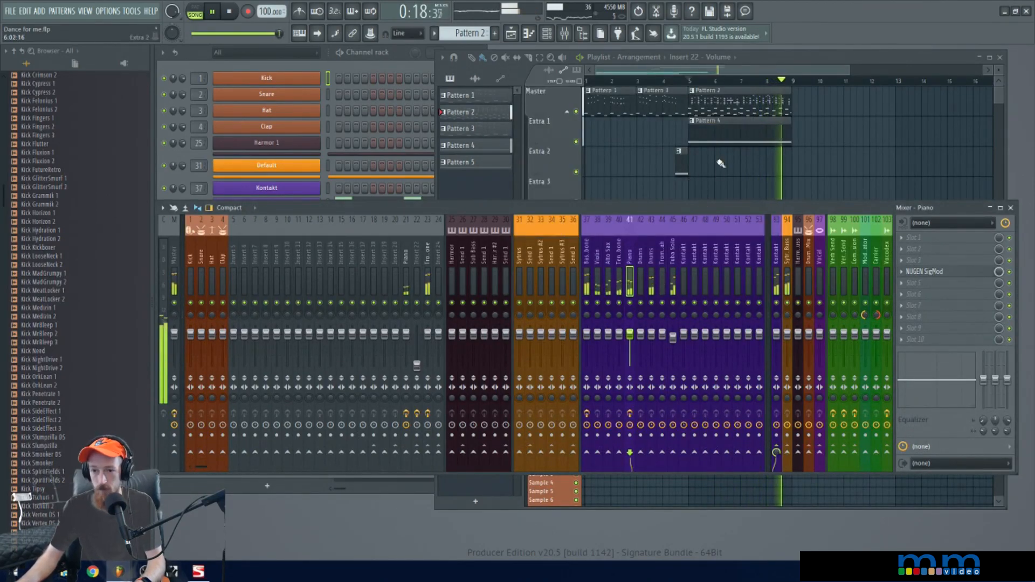
{"action": "key", "text": "space"}
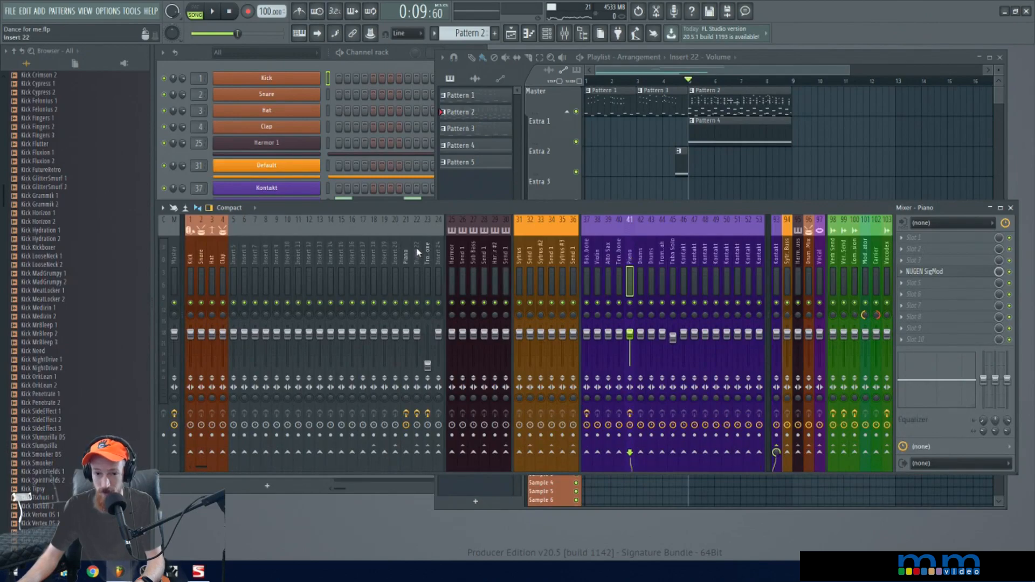
Review the Piano High connection of NUGEN Receive on insert 21 and close its window
{"action": "left_click", "coordinate": [407, 263]}
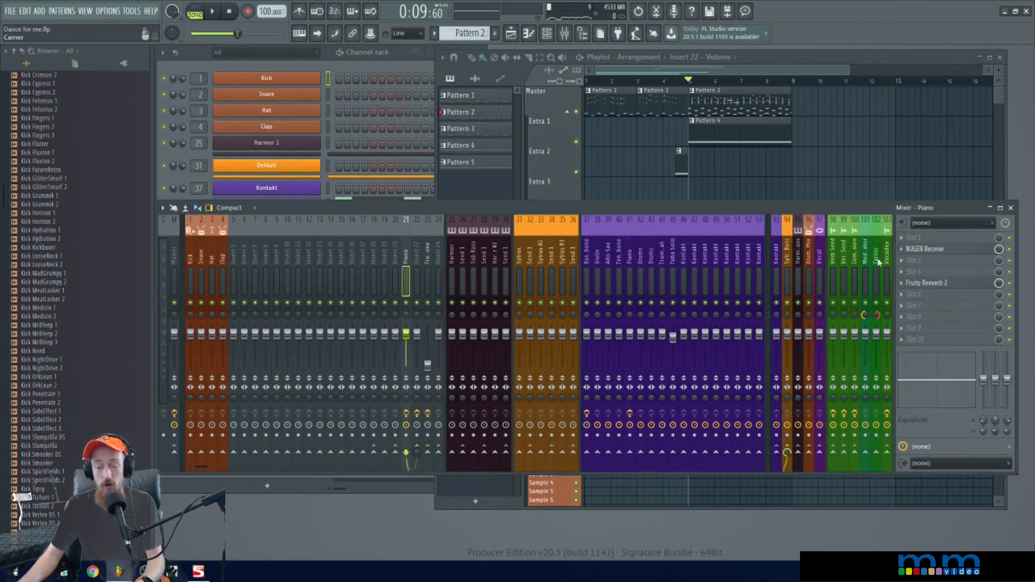
{"action": "left_click", "coordinate": [941, 256]}
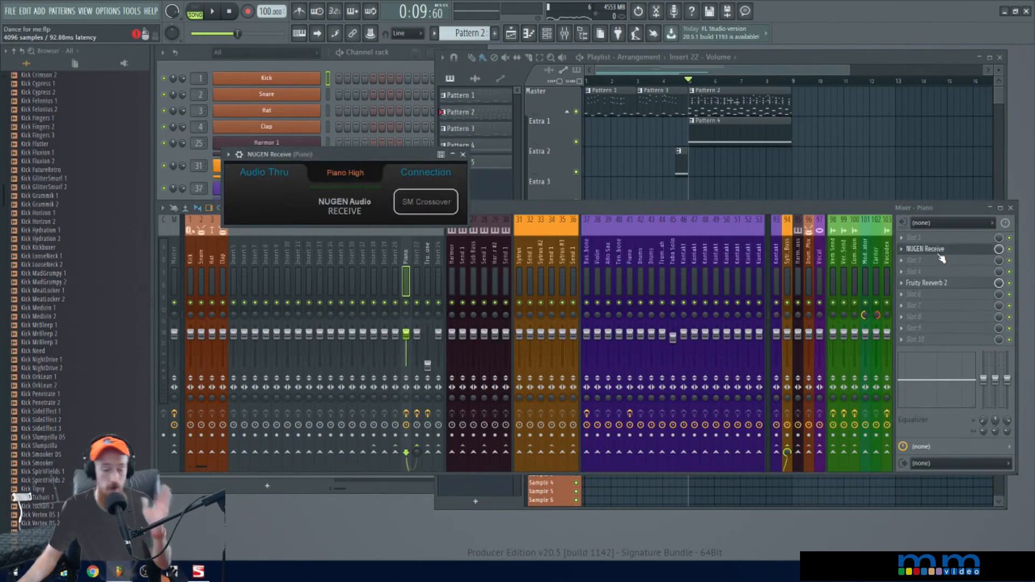
{"action": "left_click", "coordinate": [941, 257]}
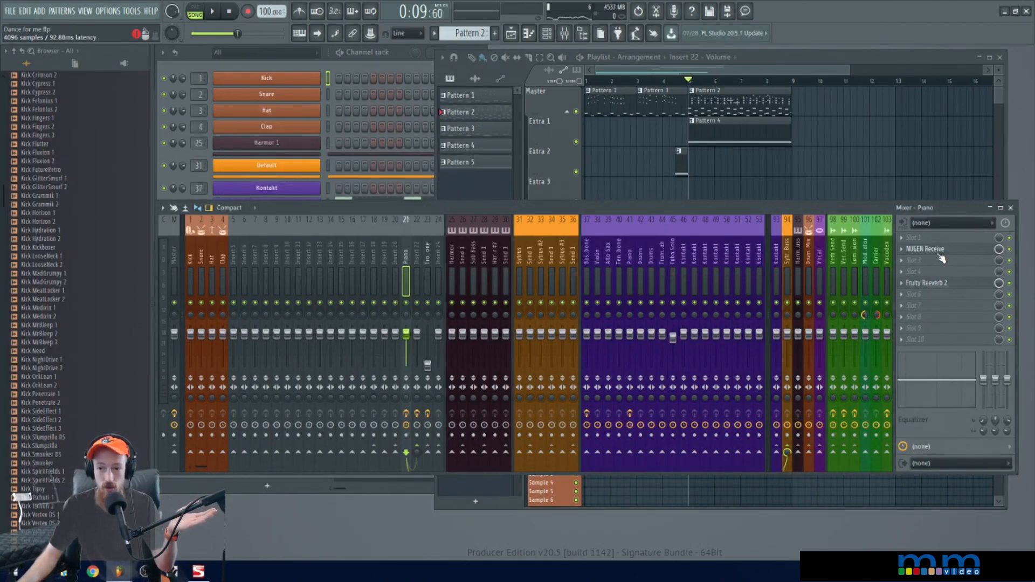